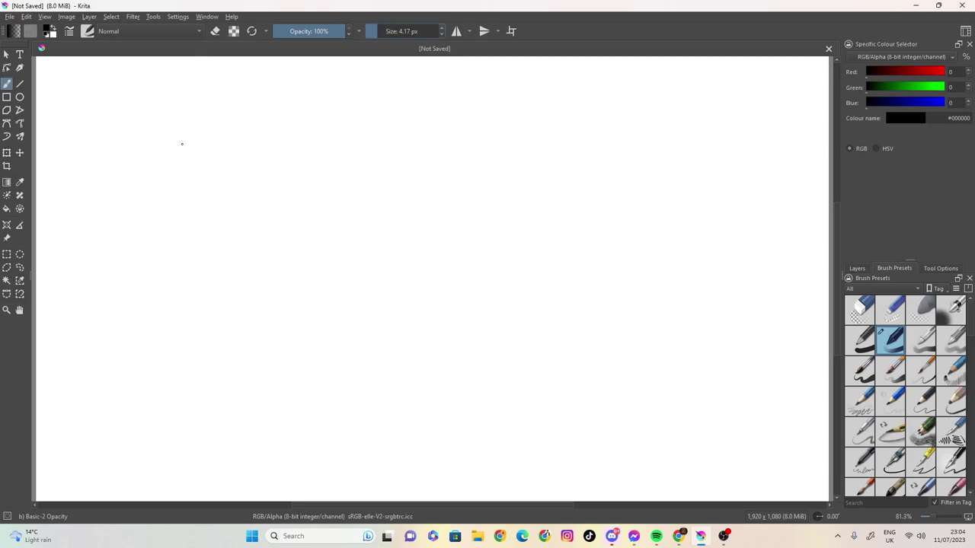
# - Sketch the outline of a three-quarter-view head with a rounded skull, tapered jaw and an ear on the blank canvas
pyautogui.moveTo(152, 195)
pyautogui.mouseDown()
pyautogui.moveTo(167, 276)
pyautogui.moveTo(203, 311)
pyautogui.moveTo(190, 306)
pyautogui.moveTo(225, 309)
pyautogui.moveTo(243, 294)
pyautogui.moveTo(219, 311)
pyautogui.moveTo(261, 278)
pyautogui.mouseUp()
pyautogui.moveTo(150, 189)
pyautogui.mouseDown()
pyautogui.moveTo(159, 142)
pyautogui.moveTo(175, 127)
pyautogui.mouseUp()
pyautogui.moveTo(169, 127)
pyautogui.mouseDown()
pyautogui.moveTo(255, 112)
pyautogui.moveTo(288, 120)
pyautogui.mouseUp()
pyautogui.moveTo(305, 141)
pyautogui.mouseDown()
pyautogui.moveTo(309, 170)
pyautogui.moveTo(278, 122)
pyautogui.mouseUp()
pyautogui.moveTo(248, 115)
pyautogui.mouseDown()
pyautogui.moveTo(306, 174)
pyautogui.moveTo(305, 204)
pyautogui.mouseUp()
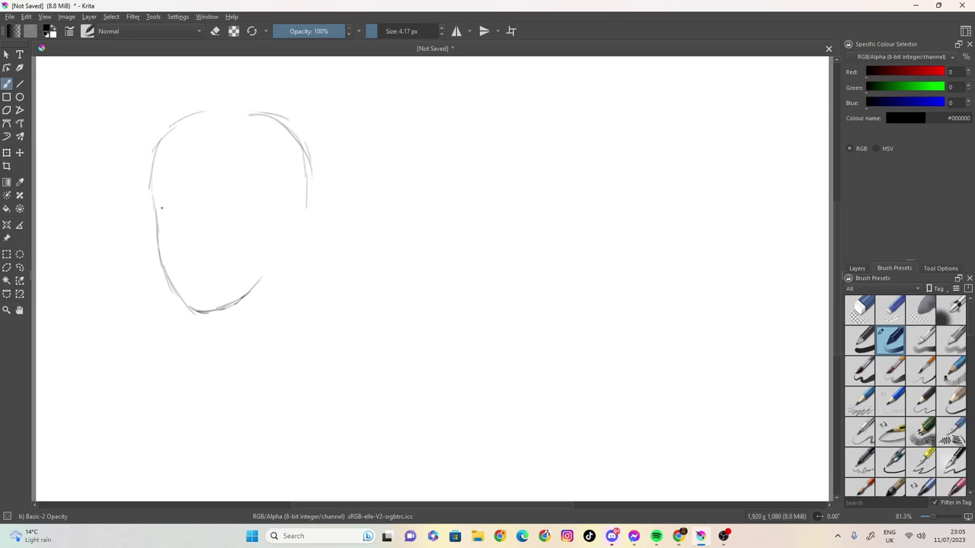
pyautogui.moveTo(151, 190)
pyautogui.mouseDown()
pyautogui.moveTo(161, 134)
pyautogui.moveTo(247, 113)
pyautogui.mouseUp()
pyautogui.moveTo(288, 147)
pyautogui.mouseDown()
pyautogui.moveTo(301, 192)
pyautogui.moveTo(276, 230)
pyautogui.moveTo(278, 211)
pyautogui.moveTo(314, 209)
pyautogui.moveTo(310, 228)
pyautogui.moveTo(276, 246)
pyautogui.moveTo(256, 288)
pyautogui.mouseUp()
# - Sketch the neck and shoulder lines below the head, with a hatched shadow under the chin
pyautogui.moveTo(211, 315); pyautogui.dragTo(230, 352)
pyautogui.moveTo(267, 275)
pyautogui.mouseDown()
pyautogui.moveTo(235, 322)
pyautogui.moveTo(242, 305)
pyautogui.moveTo(221, 335)
pyautogui.mouseUp()
pyautogui.moveTo(236, 303); pyautogui.dragTo(212, 321)
pyautogui.moveTo(298, 244)
pyautogui.mouseDown()
pyautogui.moveTo(295, 329)
pyautogui.moveTo(314, 343)
pyautogui.mouseUp()
pyautogui.moveTo(219, 326)
pyautogui.mouseDown()
pyautogui.moveTo(173, 360)
pyautogui.moveTo(198, 387)
pyautogui.moveTo(236, 399)
pyautogui.moveTo(202, 383)
pyautogui.moveTo(224, 394)
pyautogui.moveTo(274, 383)
pyautogui.mouseUp()
pyautogui.moveTo(298, 333)
pyautogui.mouseDown()
pyautogui.moveTo(326, 351)
pyautogui.moveTo(293, 393)
pyautogui.mouseUp()
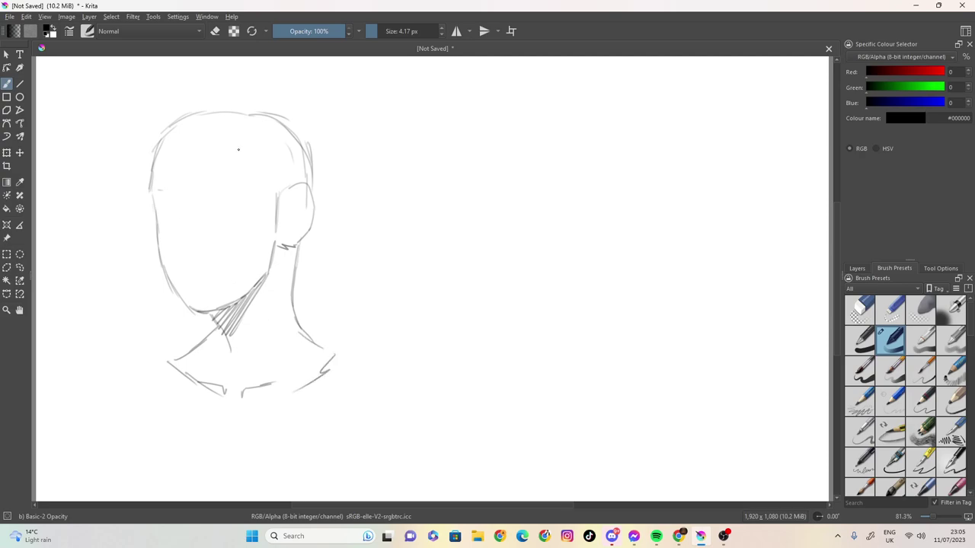
# - Draw a jagged, spiky fringe across the forehead from the far temple to the near one
pyautogui.moveTo(179, 126)
pyautogui.mouseDown()
pyautogui.moveTo(157, 156)
pyautogui.moveTo(167, 134)
pyautogui.moveTo(181, 164)
pyautogui.moveTo(210, 146)
pyautogui.moveTo(205, 176)
pyautogui.mouseUp()
pyautogui.moveTo(204, 175)
pyautogui.mouseDown()
pyautogui.moveTo(190, 146)
pyautogui.moveTo(180, 173)
pyautogui.moveTo(169, 169)
pyautogui.moveTo(178, 147)
pyautogui.moveTo(164, 175)
pyautogui.mouseUp()
pyautogui.moveTo(180, 141)
pyautogui.mouseDown()
pyautogui.moveTo(150, 187)
pyautogui.moveTo(139, 177)
pyautogui.mouseUp()
pyautogui.moveTo(151, 142); pyautogui.dragTo(145, 163)
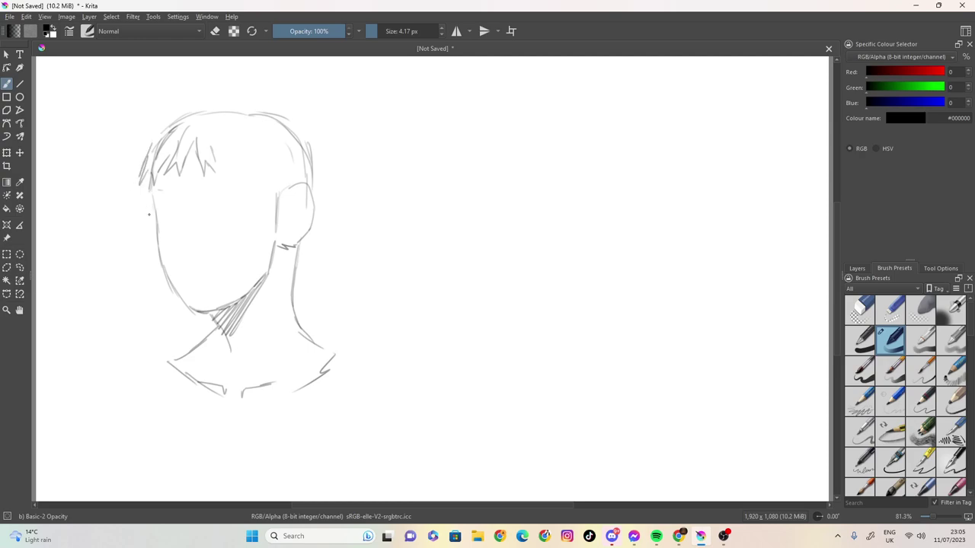
pyautogui.moveTo(214, 157)
pyautogui.mouseDown()
pyautogui.moveTo(235, 161)
pyautogui.moveTo(238, 189)
pyautogui.moveTo(248, 176)
pyautogui.moveTo(256, 202)
pyautogui.moveTo(262, 164)
pyautogui.moveTo(262, 256)
pyautogui.mouseUp()
# - Add pointed side strands of hair in front of the ear and along the far side of the face
pyautogui.moveTo(274, 243)
pyautogui.mouseDown()
pyautogui.moveTo(263, 268)
pyautogui.moveTo(278, 263)
pyautogui.mouseUp()
pyautogui.moveTo(282, 227); pyautogui.dragTo(281, 261)
pyautogui.moveTo(283, 180); pyautogui.dragTo(283, 243)
pyautogui.moveTo(282, 183); pyautogui.dragTo(282, 198)
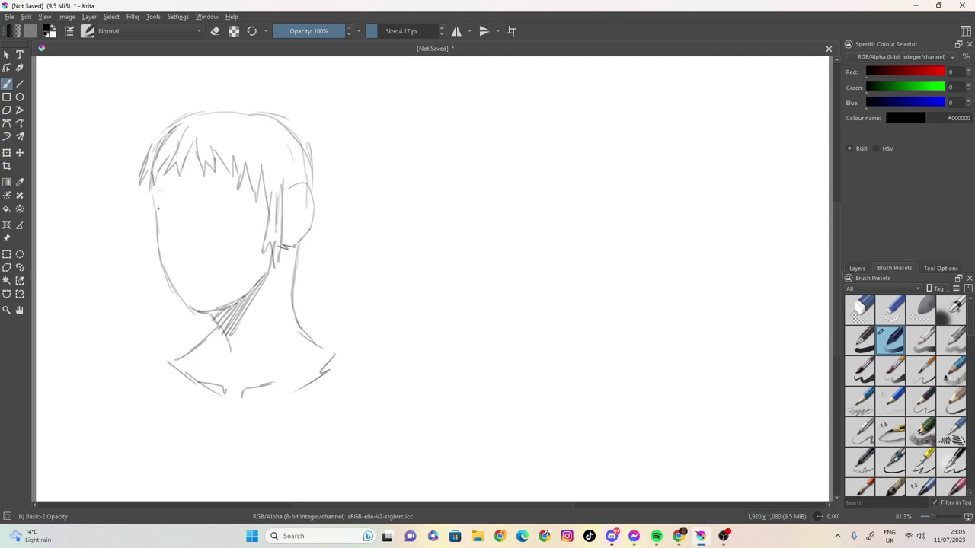
pyautogui.moveTo(153, 223)
pyautogui.mouseDown()
pyautogui.moveTo(146, 259)
pyautogui.moveTo(163, 280)
pyautogui.mouseUp()
pyautogui.moveTo(153, 221)
pyautogui.mouseDown()
pyautogui.moveTo(157, 127)
pyautogui.moveTo(143, 149)
pyautogui.mouseUp()
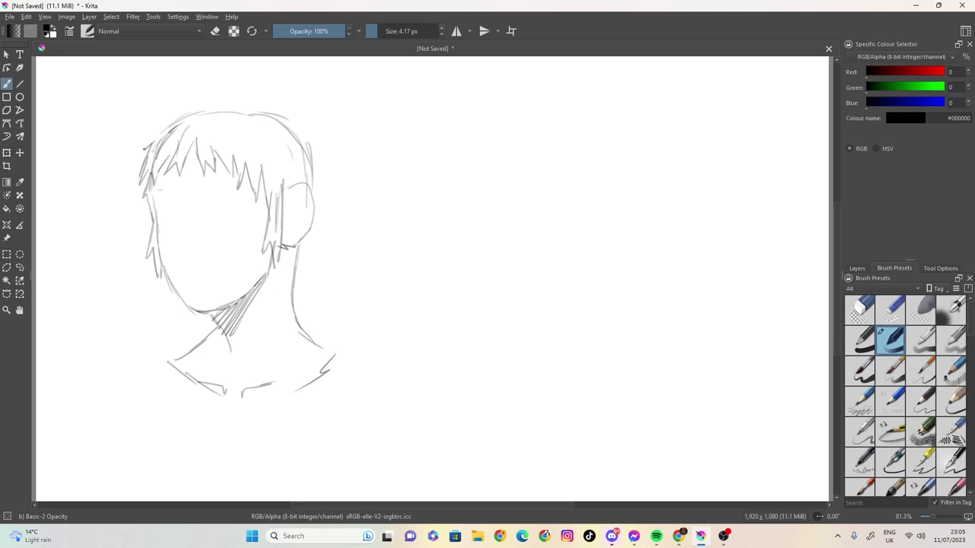
# - Draw the spiky outer silhouette of the hair over the crown and down behind the ear, redoing the strands at the nape
pyautogui.moveTo(276, 114)
pyautogui.mouseDown()
pyautogui.moveTo(172, 89)
pyautogui.moveTo(181, 103)
pyautogui.moveTo(121, 130)
pyautogui.moveTo(137, 139)
pyautogui.moveTo(136, 164)
pyautogui.mouseUp()
pyautogui.moveTo(287, 107)
pyautogui.mouseDown()
pyautogui.moveTo(326, 115)
pyautogui.moveTo(291, 120)
pyautogui.moveTo(331, 140)
pyautogui.moveTo(314, 142)
pyautogui.moveTo(335, 181)
pyautogui.moveTo(322, 178)
pyautogui.moveTo(329, 221)
pyautogui.moveTo(304, 269)
pyautogui.mouseUp()
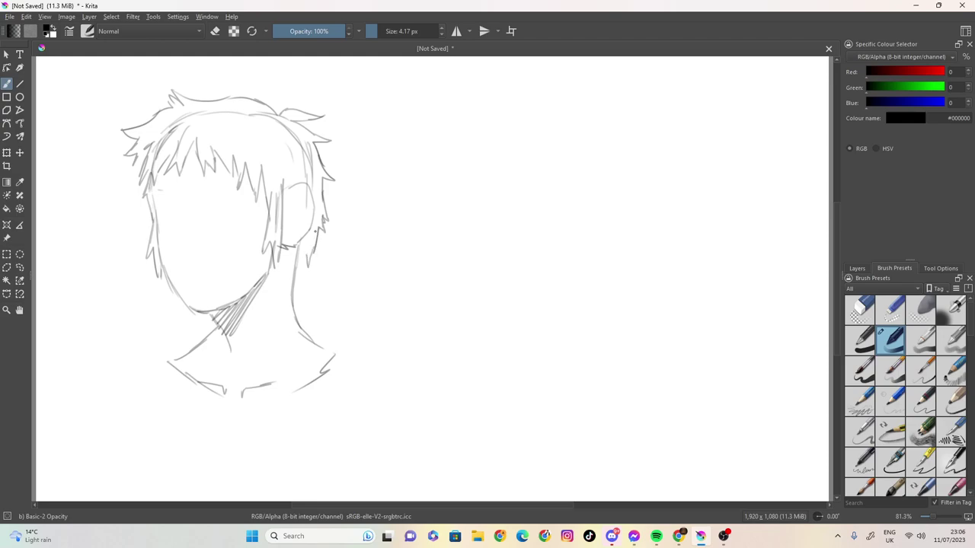
pyautogui.hotkey('ctrl', 'z')
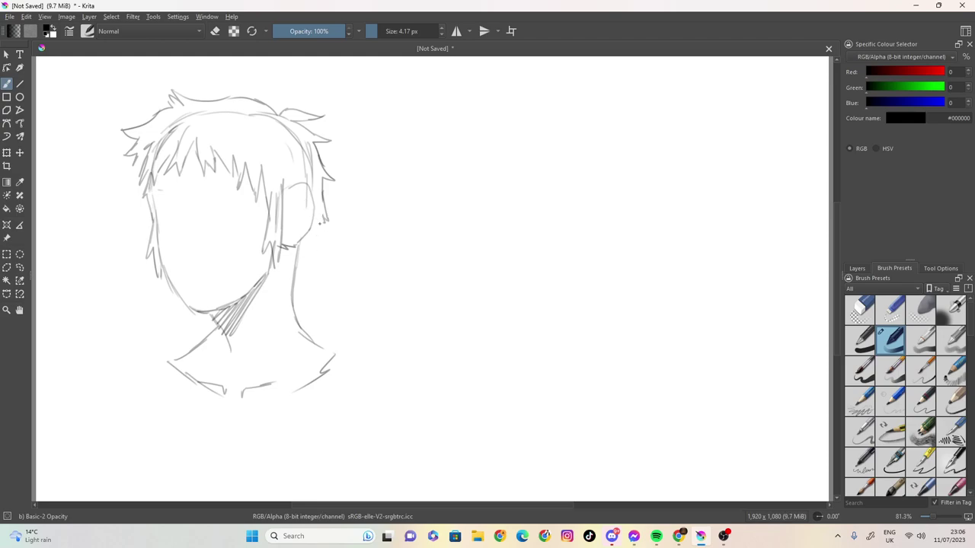
pyautogui.moveTo(323, 219)
pyautogui.mouseDown()
pyautogui.moveTo(313, 254)
pyautogui.moveTo(298, 274)
pyautogui.mouseUp()
pyautogui.moveTo(304, 258); pyautogui.dragTo(293, 280)
# - Draw inner hair locks above the near temple and loose strand lines over the fringe
pyautogui.moveTo(263, 120)
pyautogui.mouseDown()
pyautogui.moveTo(255, 157)
pyautogui.moveTo(286, 178)
pyautogui.mouseUp()
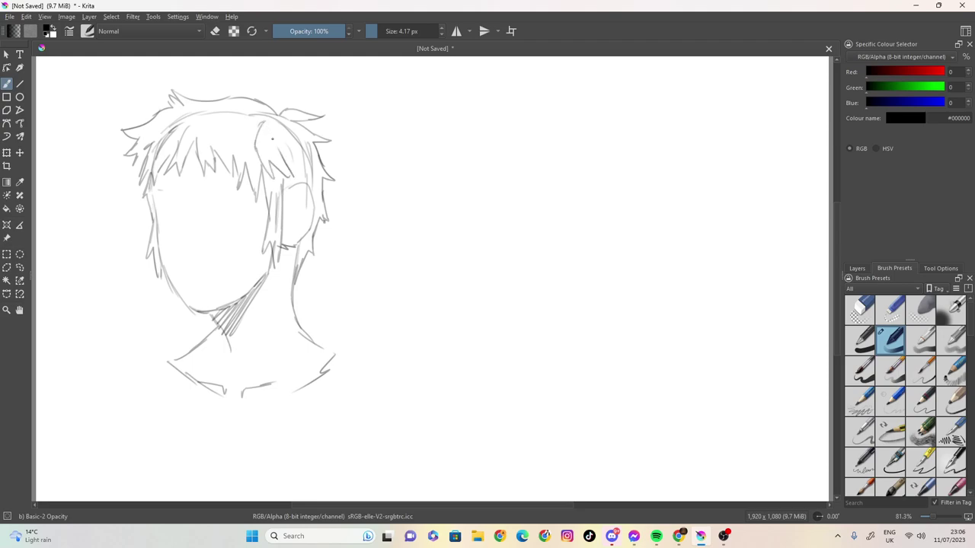
pyautogui.moveTo(283, 131); pyautogui.dragTo(284, 154)
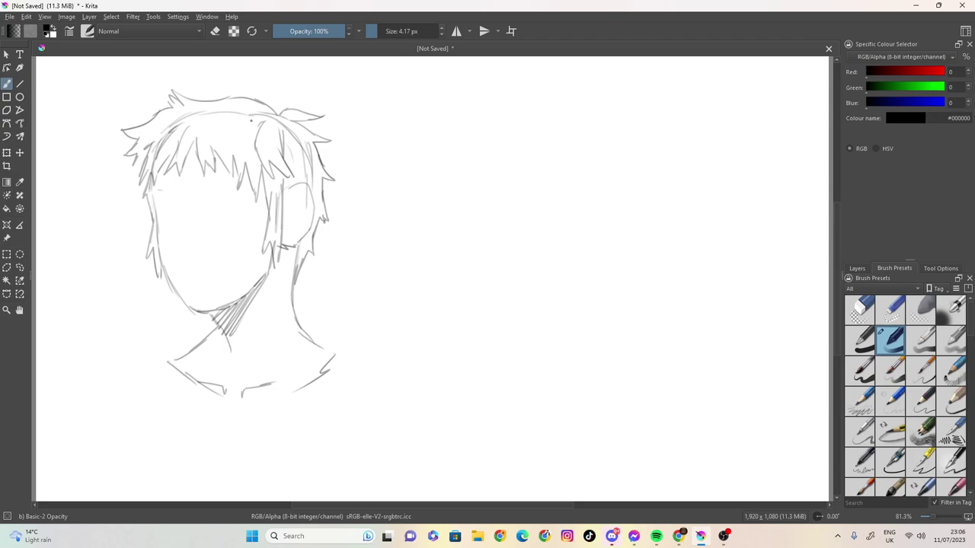
pyautogui.moveTo(255, 114)
pyautogui.mouseDown()
pyautogui.moveTo(172, 123)
pyautogui.moveTo(193, 130)
pyautogui.moveTo(176, 143)
pyautogui.moveTo(226, 138)
pyautogui.moveTo(252, 172)
pyautogui.mouseUp()
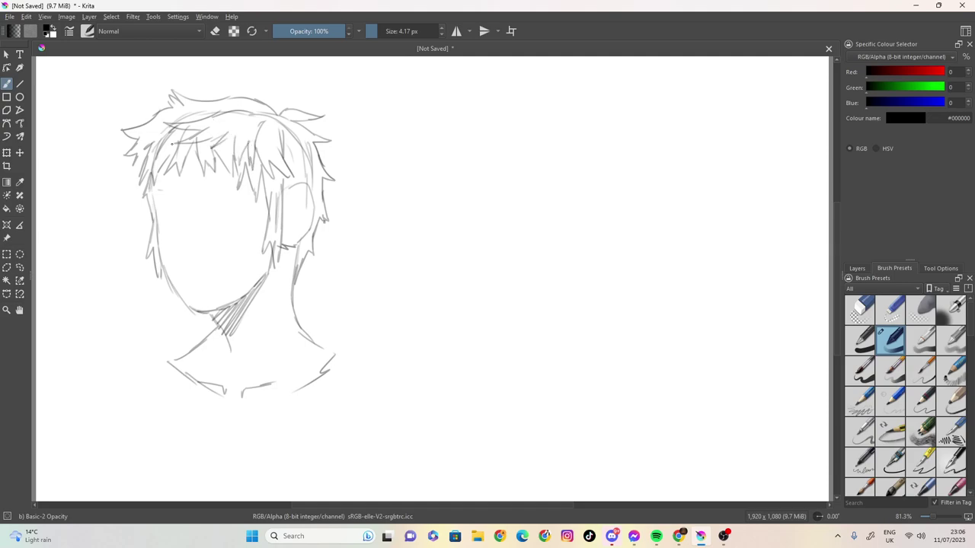
# - Draw two thick hatched eyebrows and the far-side eye with a shaded iris
pyautogui.moveTo(154, 193); pyautogui.dragTo(170, 191)
pyautogui.moveTo(171, 187)
pyautogui.mouseDown()
pyautogui.moveTo(181, 196)
pyautogui.moveTo(166, 191)
pyautogui.moveTo(183, 187)
pyautogui.moveTo(180, 198)
pyautogui.moveTo(174, 180)
pyautogui.moveTo(157, 183)
pyautogui.moveTo(163, 198)
pyautogui.moveTo(170, 193)
pyautogui.moveTo(150, 197)
pyautogui.moveTo(158, 172)
pyautogui.moveTo(250, 195)
pyautogui.moveTo(203, 193)
pyautogui.moveTo(257, 185)
pyautogui.moveTo(185, 185)
pyautogui.mouseUp()
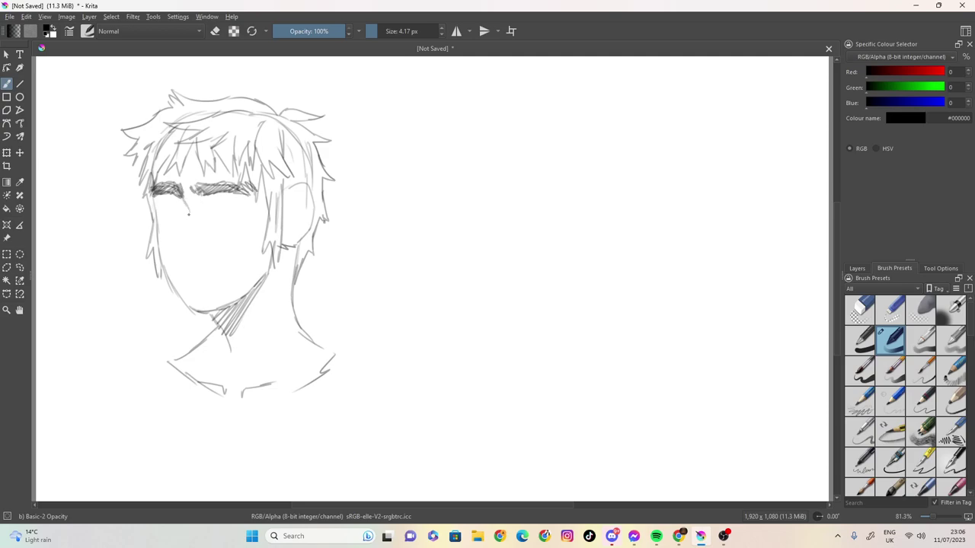
pyautogui.moveTo(162, 223)
pyautogui.mouseDown()
pyautogui.moveTo(160, 212)
pyautogui.moveTo(166, 222)
pyautogui.mouseUp()
pyautogui.moveTo(169, 214)
pyautogui.mouseDown()
pyautogui.moveTo(166, 225)
pyautogui.moveTo(183, 229)
pyautogui.moveTo(163, 219)
pyautogui.moveTo(180, 209)
pyautogui.moveTo(184, 227)
pyautogui.moveTo(176, 225)
pyautogui.moveTo(186, 222)
pyautogui.mouseUp()
# - Draw the nose with hatching under its tip and a slightly smiling mouth below it
pyautogui.moveTo(181, 259)
pyautogui.mouseDown()
pyautogui.moveTo(207, 266)
pyautogui.moveTo(186, 267)
pyautogui.mouseUp()
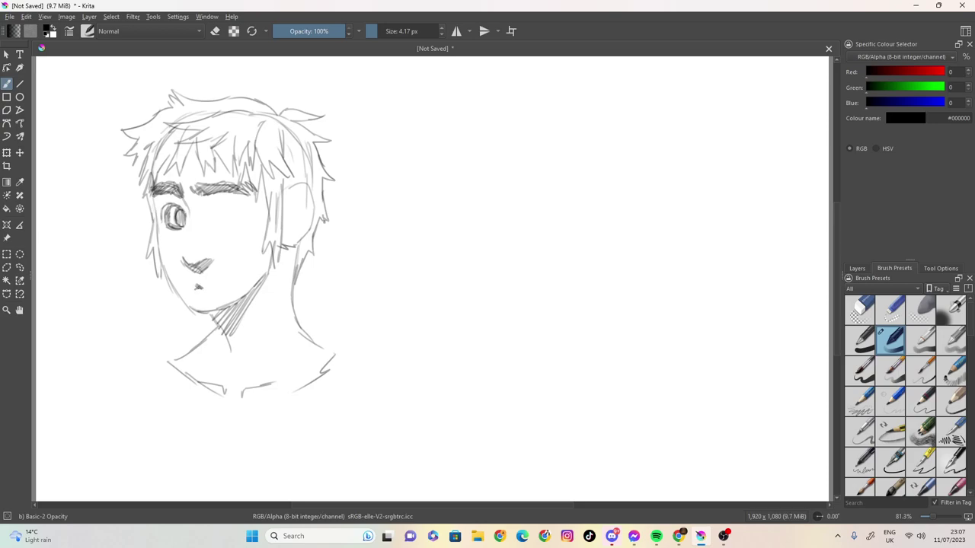
pyautogui.moveTo(210, 287); pyautogui.dragTo(242, 274)
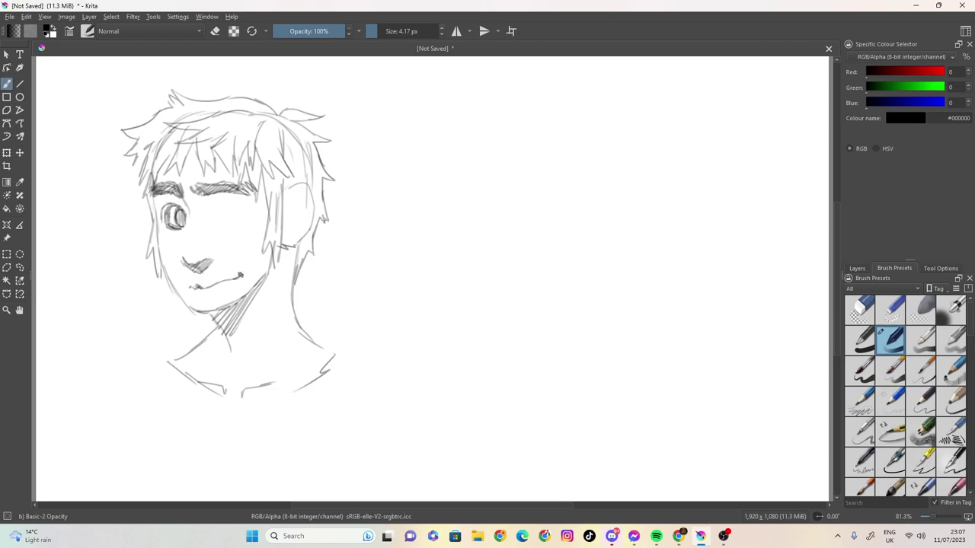
# - Draw the near-side eye beneath its eyebrow with a dark outline and a hatched iris
pyautogui.moveTo(206, 214)
pyautogui.mouseDown()
pyautogui.moveTo(235, 208)
pyautogui.moveTo(213, 220)
pyautogui.moveTo(209, 210)
pyautogui.moveTo(239, 214)
pyautogui.moveTo(214, 229)
pyautogui.moveTo(238, 222)
pyautogui.moveTo(217, 210)
pyautogui.moveTo(207, 222)
pyautogui.moveTo(219, 206)
pyautogui.mouseUp()
pyautogui.moveTo(223, 205)
pyautogui.mouseDown()
pyautogui.moveTo(211, 211)
pyautogui.moveTo(243, 216)
pyautogui.moveTo(222, 210)
pyautogui.mouseUp()
pyautogui.moveTo(233, 208)
pyautogui.mouseDown()
pyautogui.moveTo(244, 215)
pyautogui.moveTo(211, 208)
pyautogui.mouseUp()
pyautogui.moveTo(219, 202); pyautogui.dragTo(209, 210)
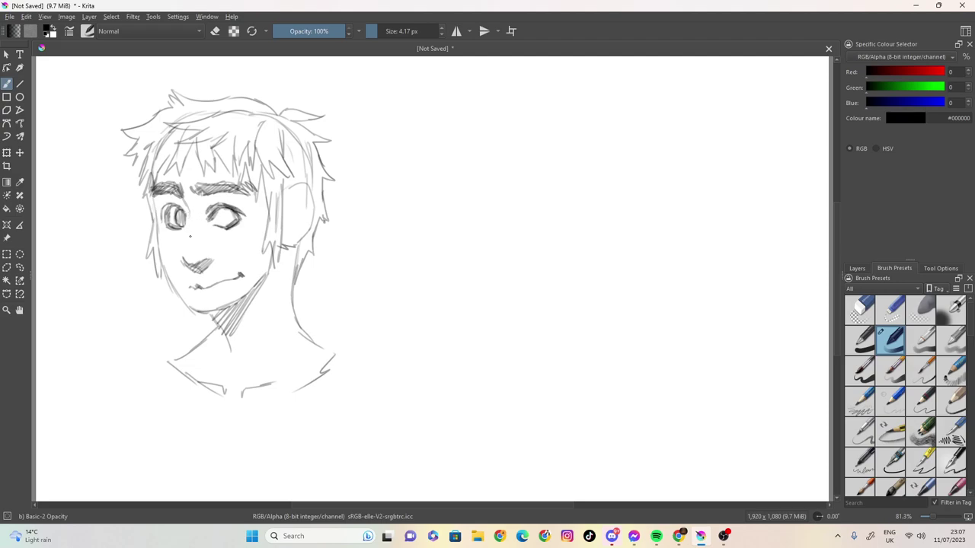
pyautogui.moveTo(226, 213)
pyautogui.mouseDown()
pyautogui.moveTo(226, 224)
pyautogui.moveTo(238, 222)
pyautogui.mouseUp()
# - Add the inner ear details, and strengthen the jawline and neck with darker hatching and a neck muscle line
pyautogui.moveTo(290, 251); pyautogui.dragTo(290, 280)
pyautogui.moveTo(297, 192)
pyautogui.mouseDown()
pyautogui.moveTo(286, 208)
pyautogui.moveTo(288, 234)
pyautogui.moveTo(304, 206)
pyautogui.moveTo(288, 206)
pyautogui.moveTo(295, 240)
pyautogui.moveTo(240, 301)
pyautogui.moveTo(210, 313)
pyautogui.moveTo(265, 273)
pyautogui.moveTo(256, 283)
pyautogui.mouseUp()
pyautogui.moveTo(195, 312)
pyautogui.mouseDown()
pyautogui.moveTo(162, 265)
pyautogui.moveTo(190, 286)
pyautogui.mouseUp()
pyautogui.moveTo(262, 289)
pyautogui.mouseDown()
pyautogui.moveTo(236, 338)
pyautogui.moveTo(221, 316)
pyautogui.moveTo(210, 327)
pyautogui.mouseUp()
pyautogui.moveTo(222, 312)
pyautogui.mouseDown()
pyautogui.moveTo(215, 323)
pyautogui.moveTo(232, 340)
pyautogui.mouseUp()
pyautogui.moveTo(271, 295); pyautogui.dragTo(257, 342)
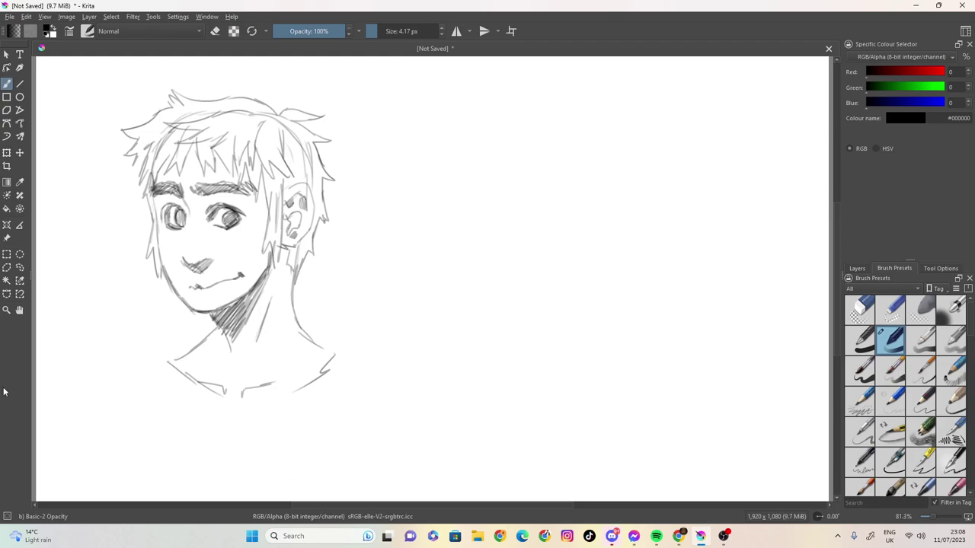
# - Save the sketch as a Krita document named "drawing" in the "animation yhand drawn in krita" folder and close the program
pyautogui.click(960, 6)
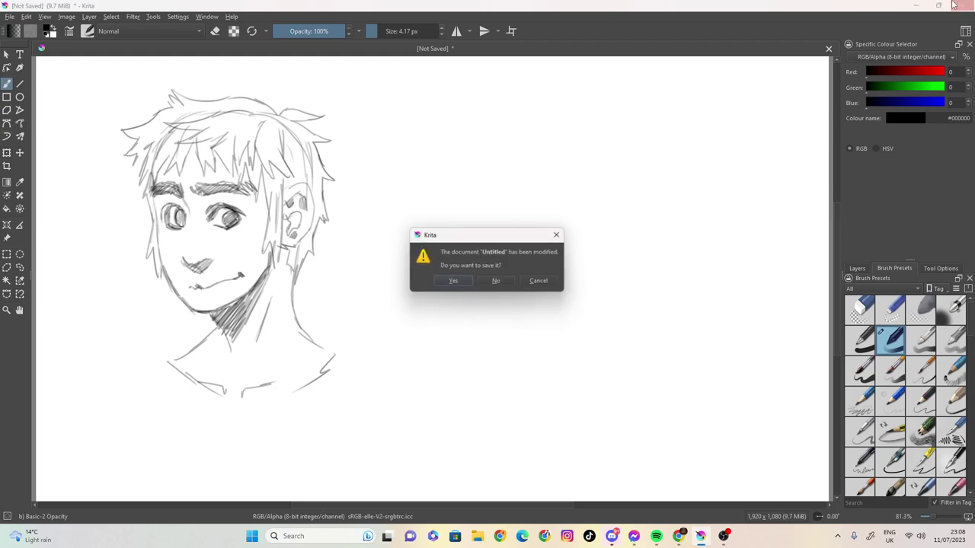
pyautogui.click(467, 285)
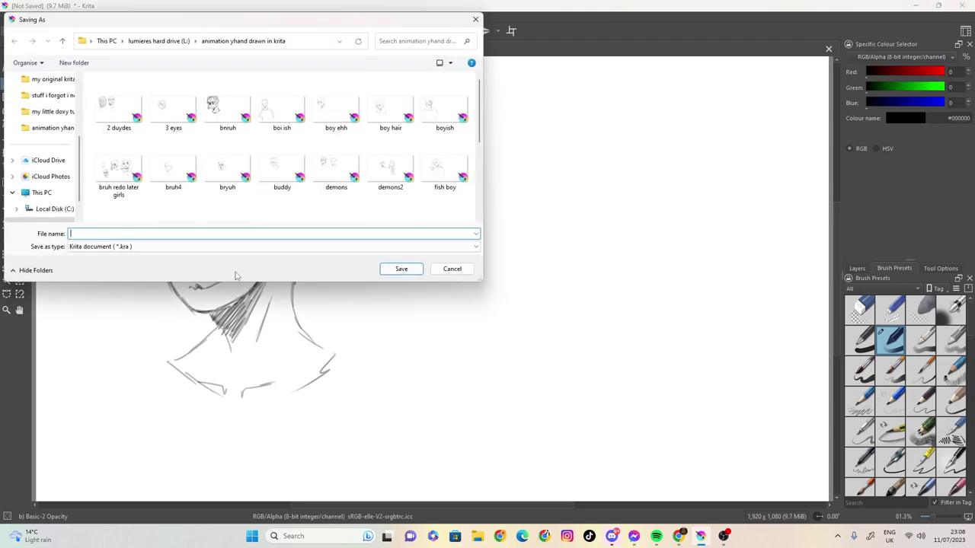
pyautogui.write('nice')
pyautogui.press('BackSpace')
pyautogui.write('drawing')
pyautogui.press('Return')
pyautogui.hotkey('ctrl', 'q')
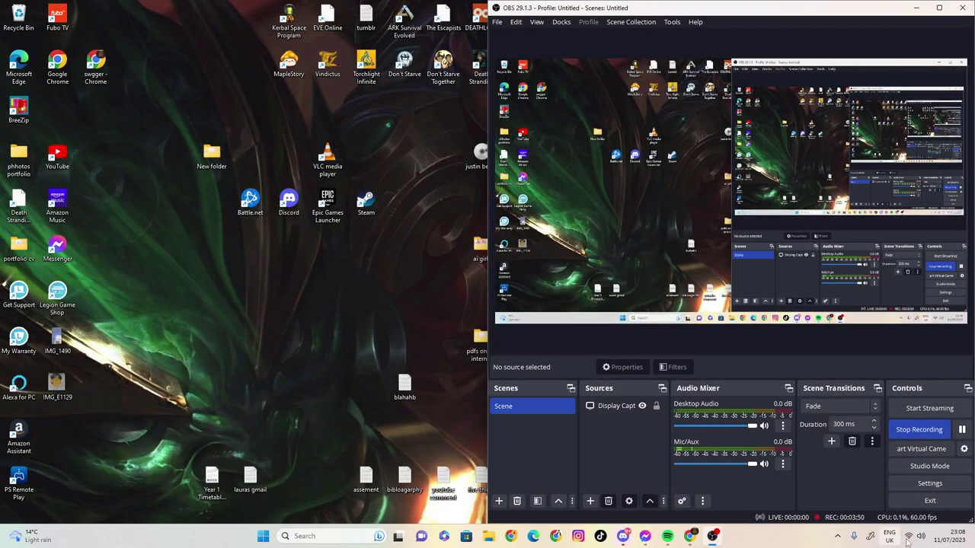